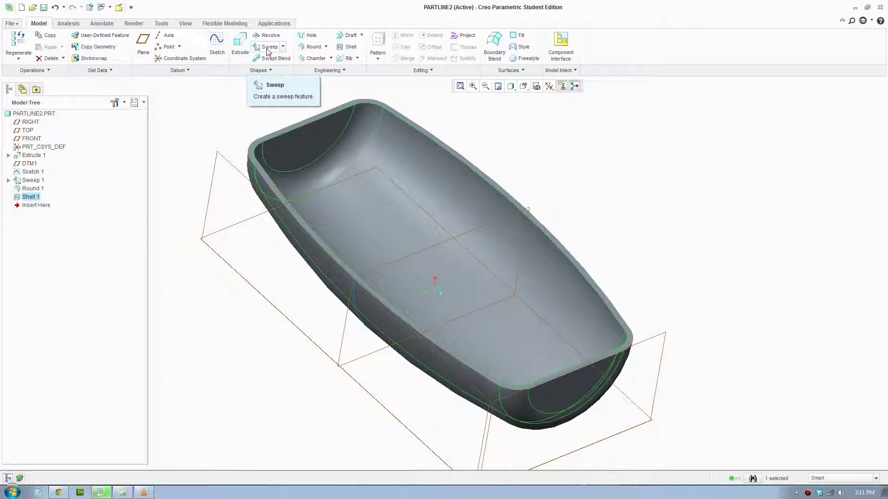
Start a Sweep and select the complete outer edge loop of the shell's rim as its trajectory.
click(267, 49)
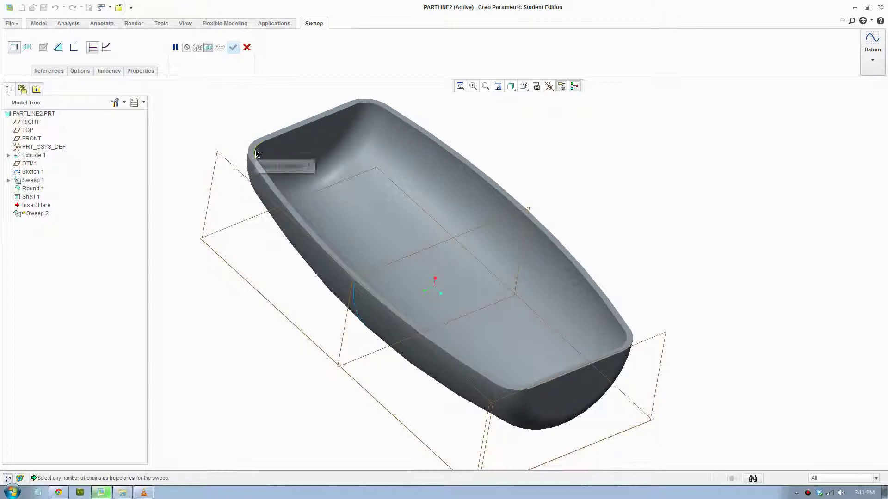
click(272, 194)
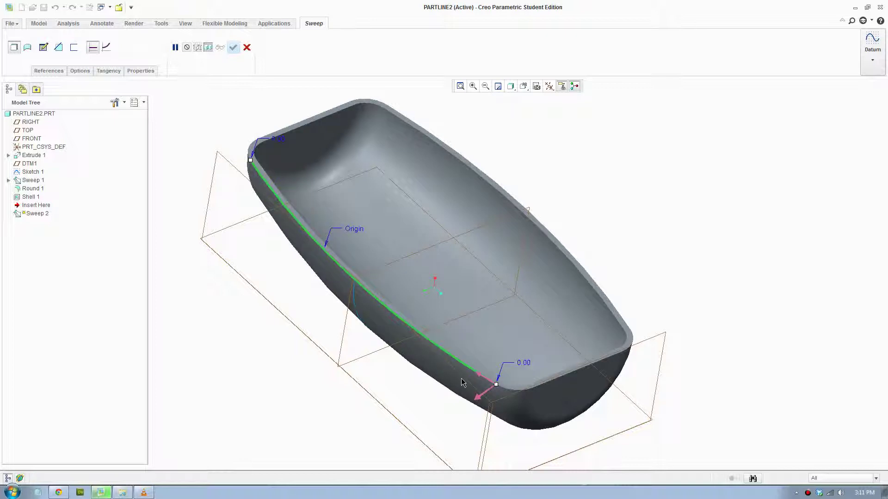
click(826, 478)
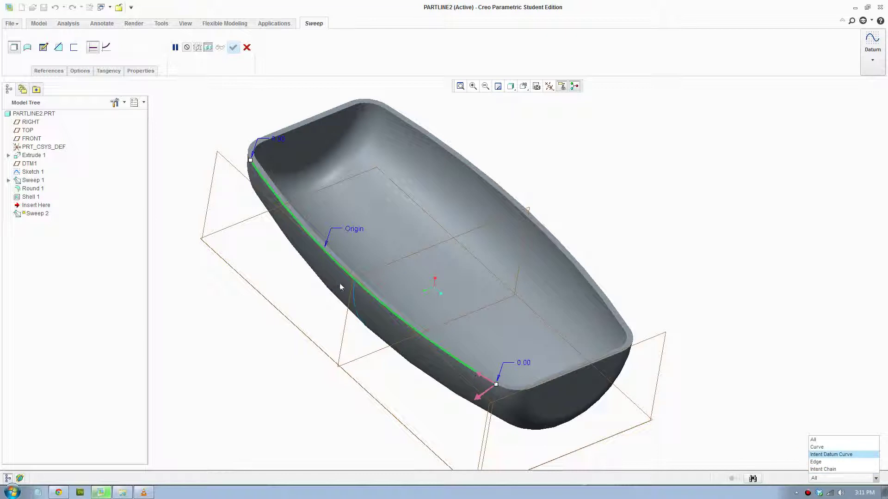
click(248, 157)
drag(249, 158, 306, 131)
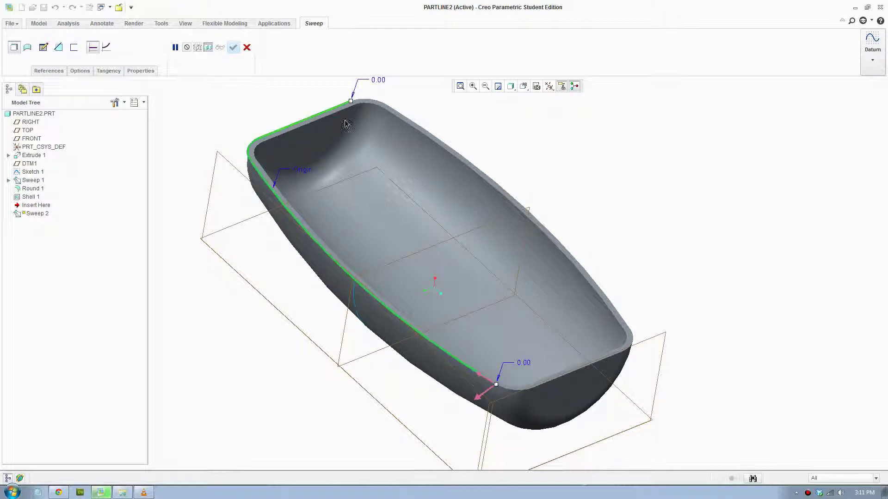
drag(374, 104, 575, 260)
drag(633, 341, 509, 390)
scroll(518, 403, down, 3)
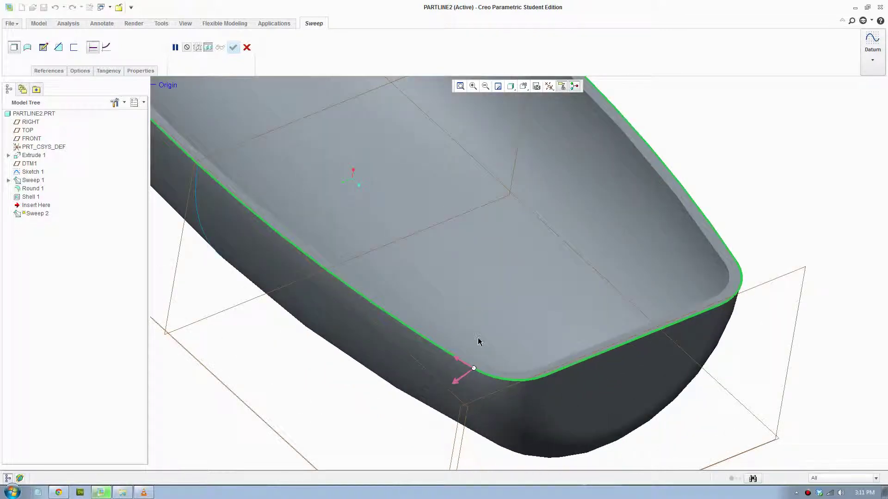
scroll(480, 338, up, 4)
shift+middle_drag(491, 285, 468, 319)
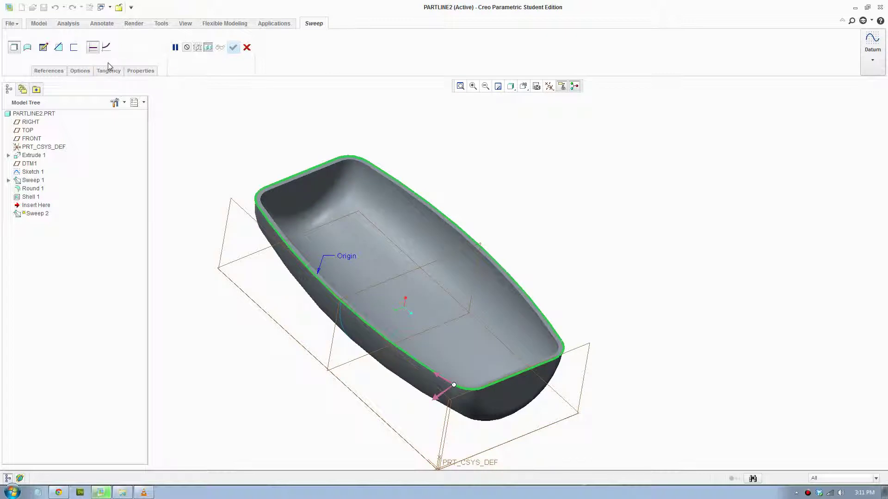
Open the sweep's section sketch and orient it to the 2D sketch view at the trajectory's start point.
click(44, 47)
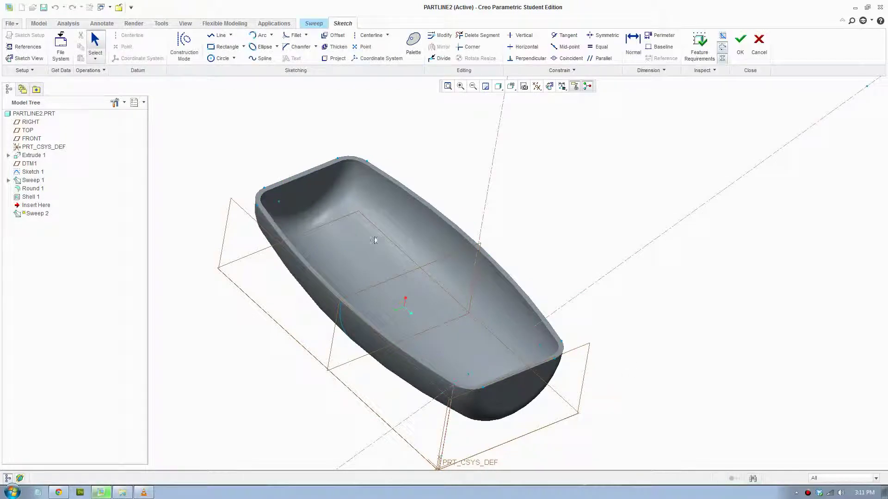
middle_drag(652, 315, 543, 148)
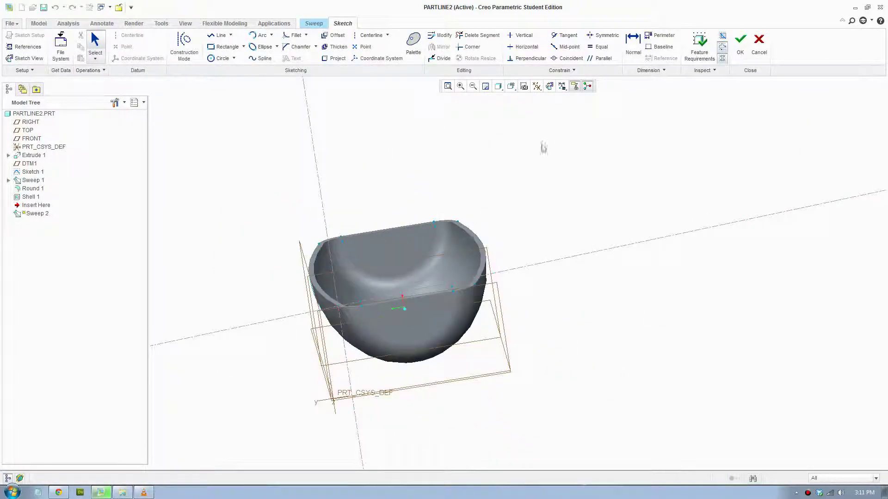
click(549, 88)
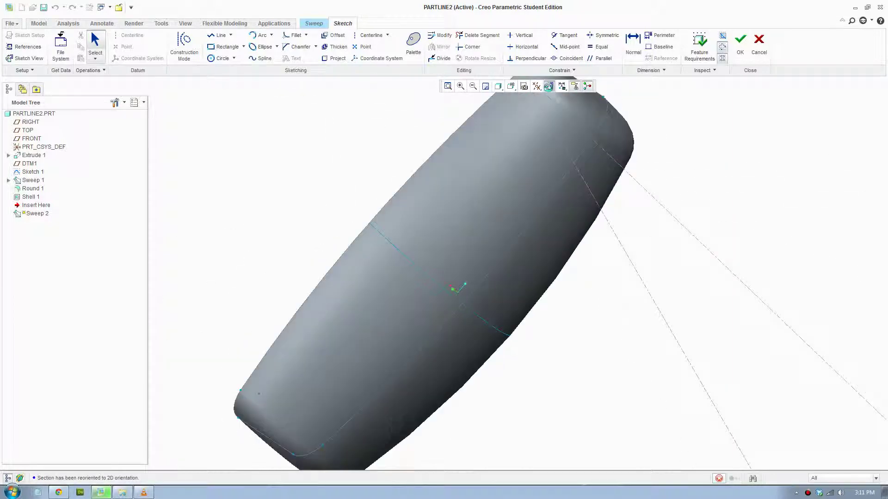
scroll(452, 149, down, 3)
scroll(494, 156, down, 3)
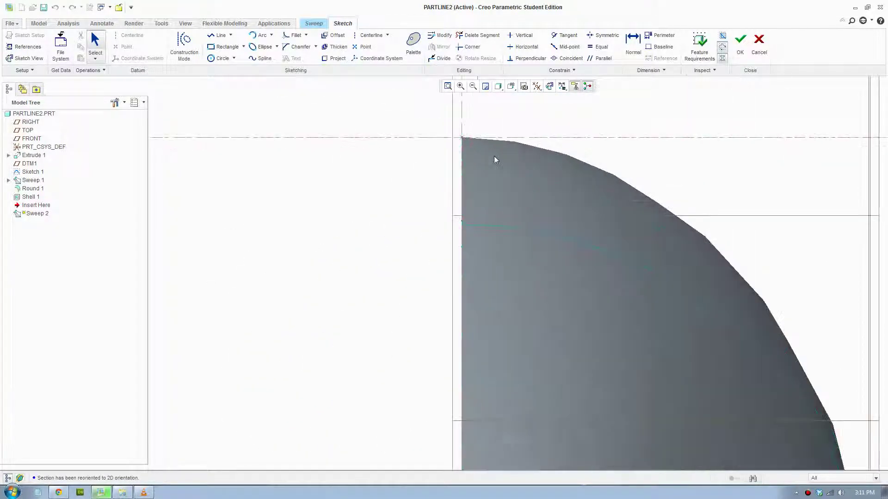
scroll(463, 140, up, 2)
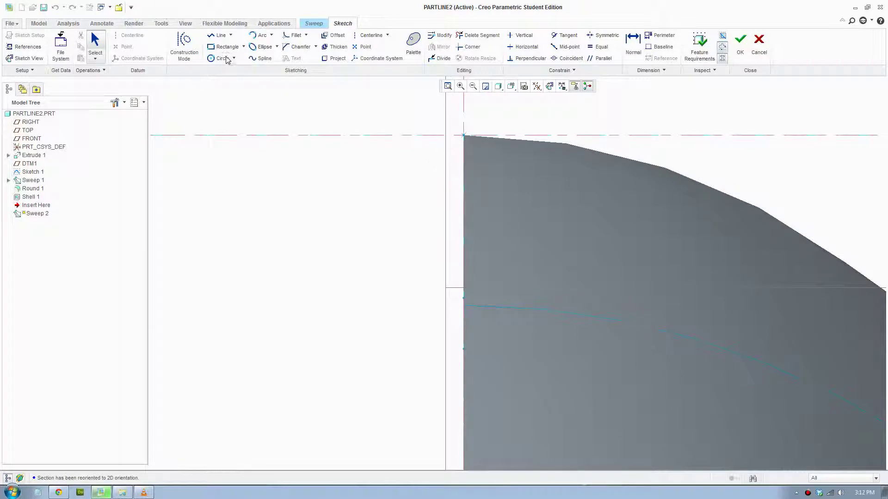
click(225, 47)
click(464, 135)
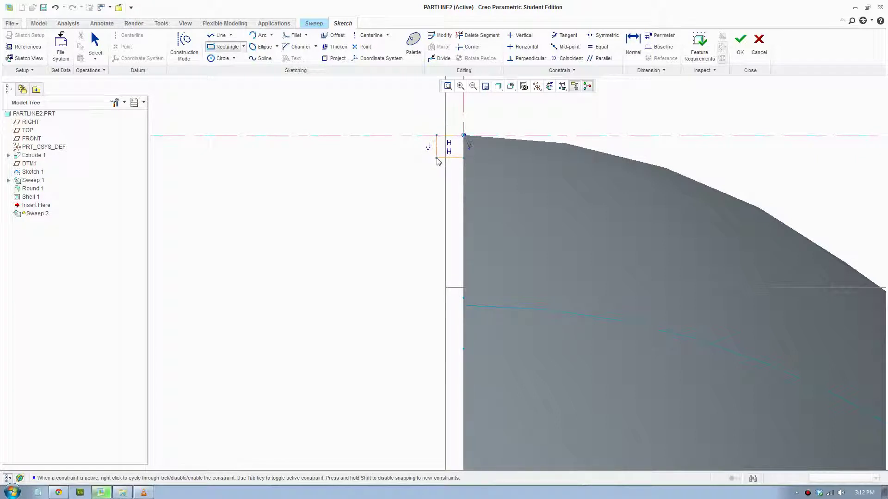
click(435, 162)
click(96, 45)
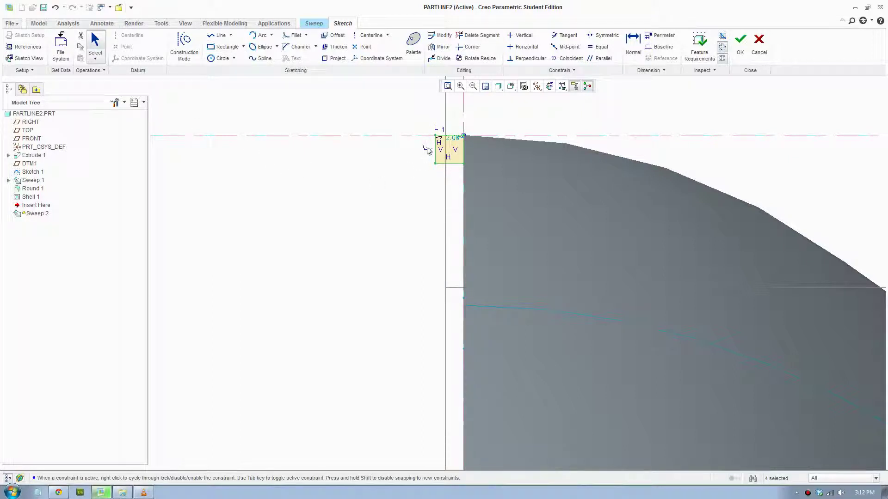
drag(452, 138, 453, 115)
click(96, 44)
double_click(451, 110)
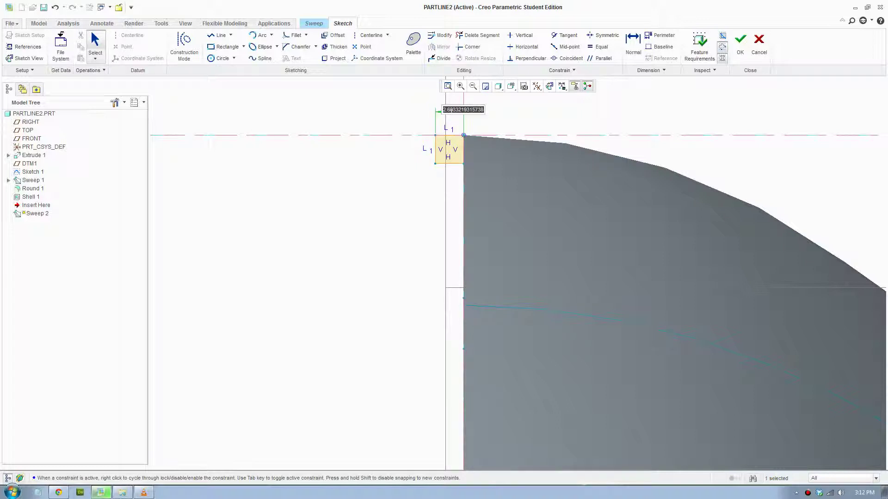
text(1.5)
key(Return)
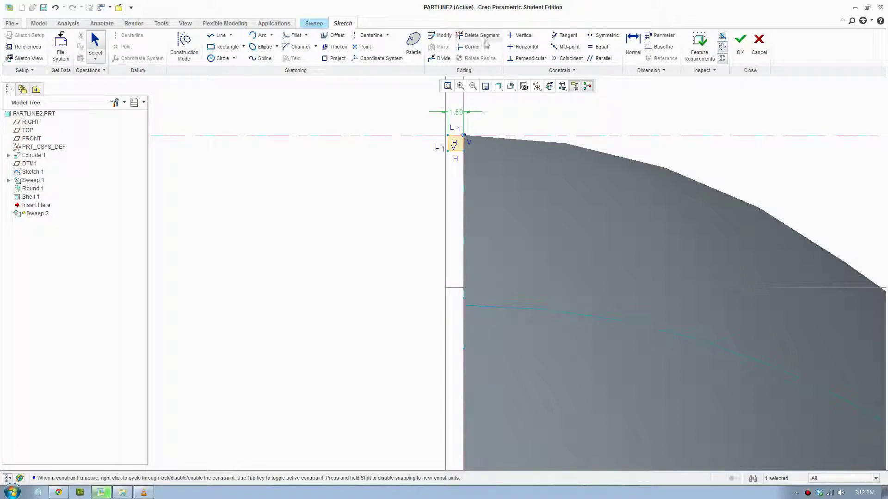
click(476, 37)
mouse_move(467, 116)
mouse_down()
mouse_move(422, 158)
mouse_move(481, 147)
mouse_move(414, 174)
mouse_up()
Sketch a rectangle from the trajectory's start point, extending beyond the rim, and set its vertical dimension to 1.48.
click(221, 46)
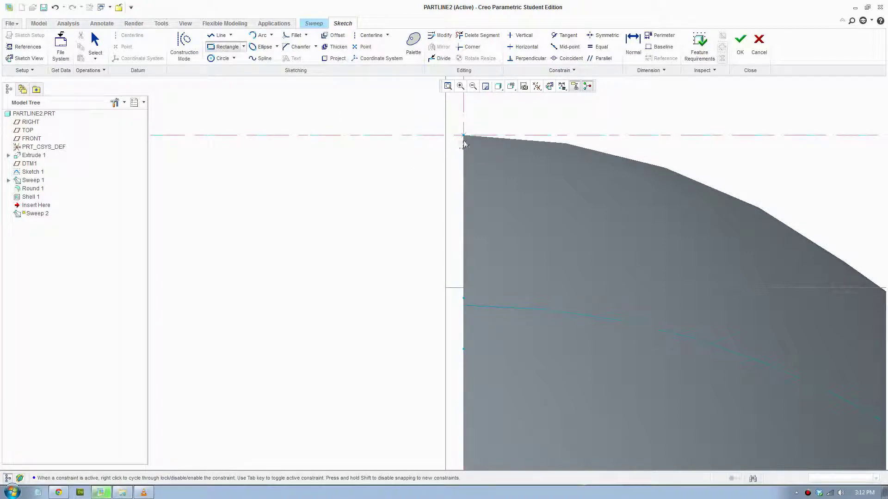
click(464, 135)
click(432, 158)
click(95, 46)
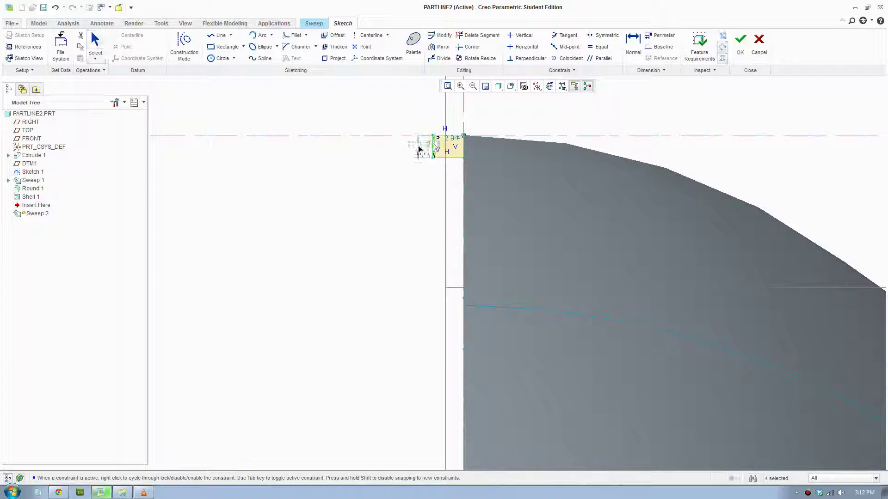
double_click(435, 144)
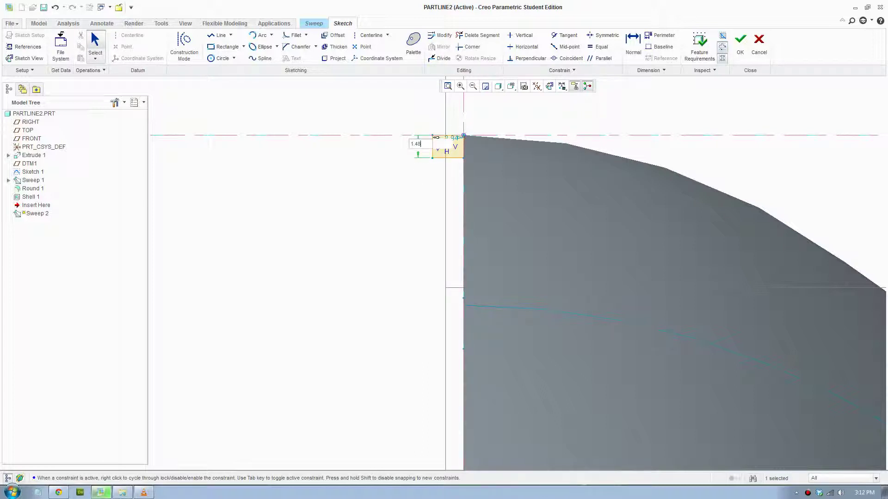
text(1.48)
key(Return)
Set the section rectangle's horizontal dimension to 1.5.
drag(455, 138, 451, 117)
double_click(450, 114)
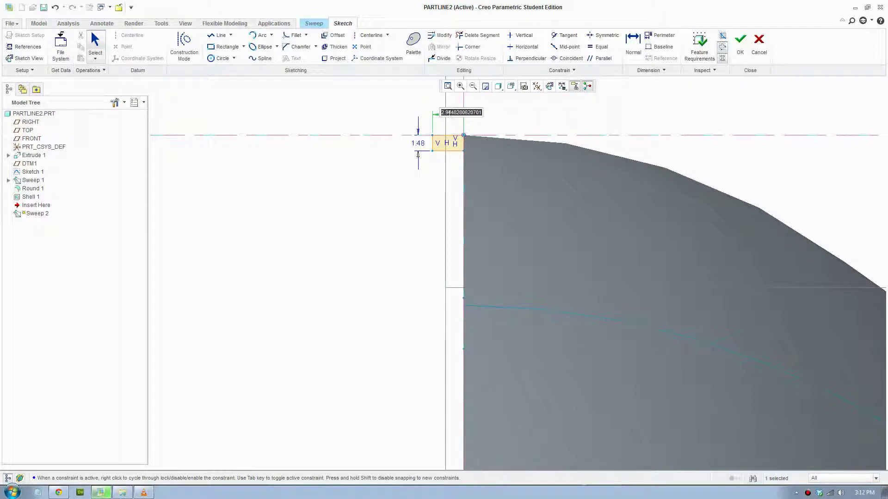
text(1.5)
key(Return)
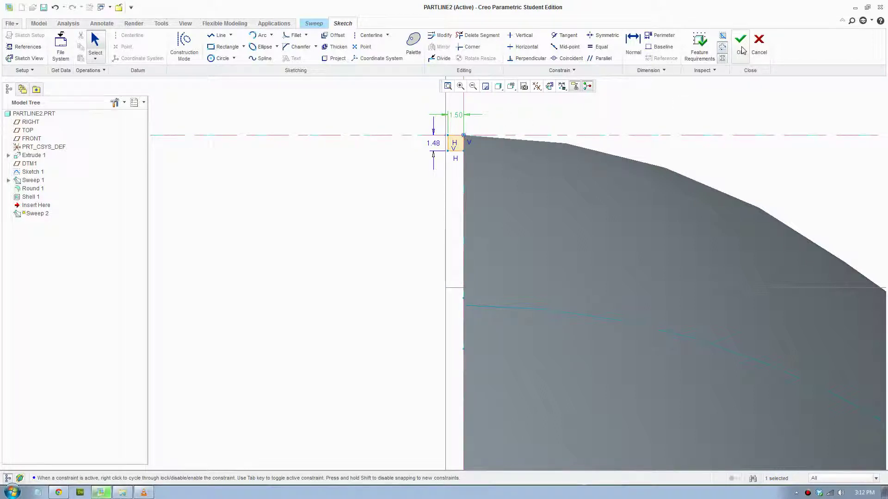
Set the section rectangle's horizontal dimension to 2 and accept the section sketch.
click(468, 118)
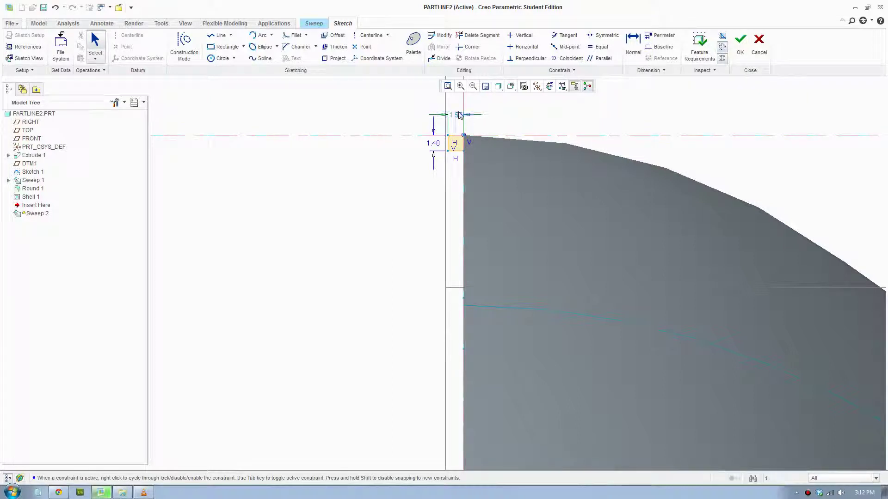
double_click(456, 115)
text(2)
key(Return)
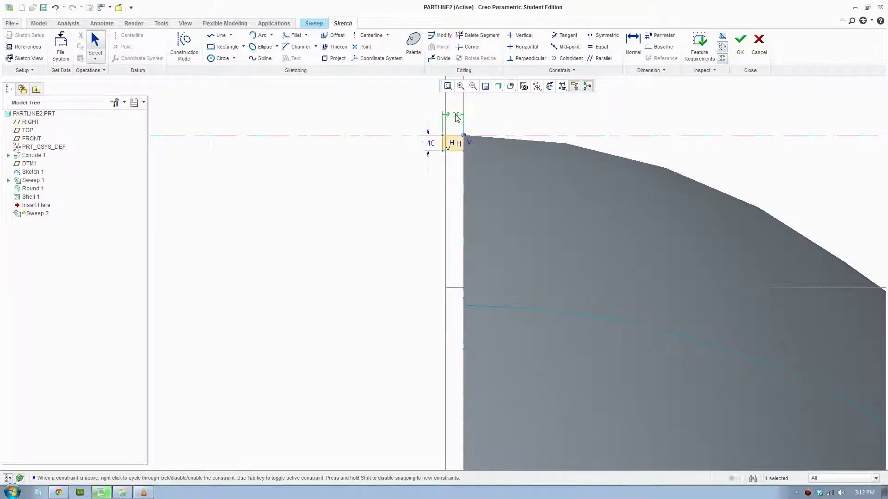
click(740, 40)
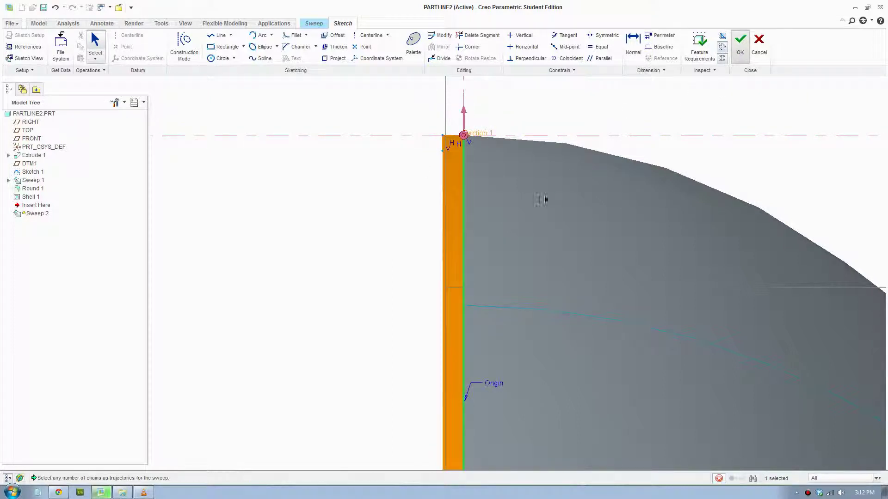
Check the sweep preview along the rim and complete the sweep as a solid raised lip.
scroll(530, 303, up, 2)
middle_drag(591, 334, 623, 321)
scroll(623, 320, up, 3)
scroll(623, 321, down, 1)
shift+middle_drag(659, 379, 555, 255)
scroll(554, 255, down, 1)
scroll(556, 259, down, 4)
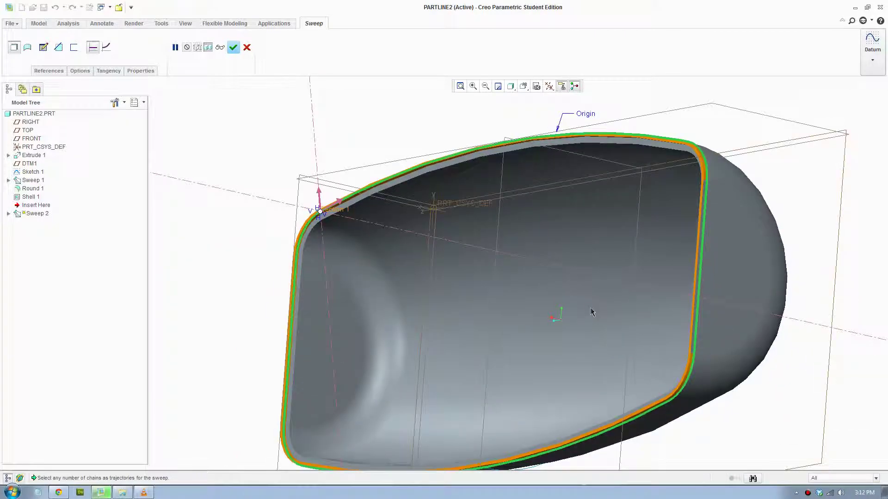
middle_drag(591, 312, 641, 255)
click(233, 47)
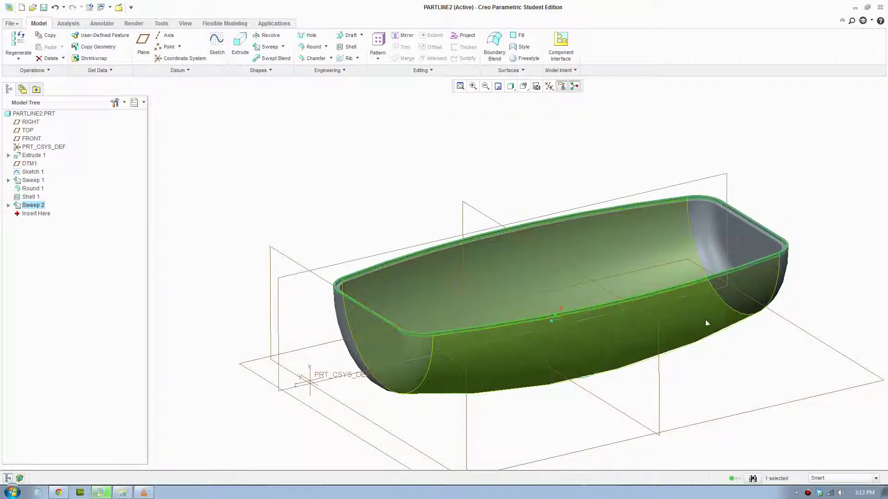
Clear the selection and inspect the swept lip around the shell's rim from several angles.
scroll(714, 317, down, 2)
click(842, 149)
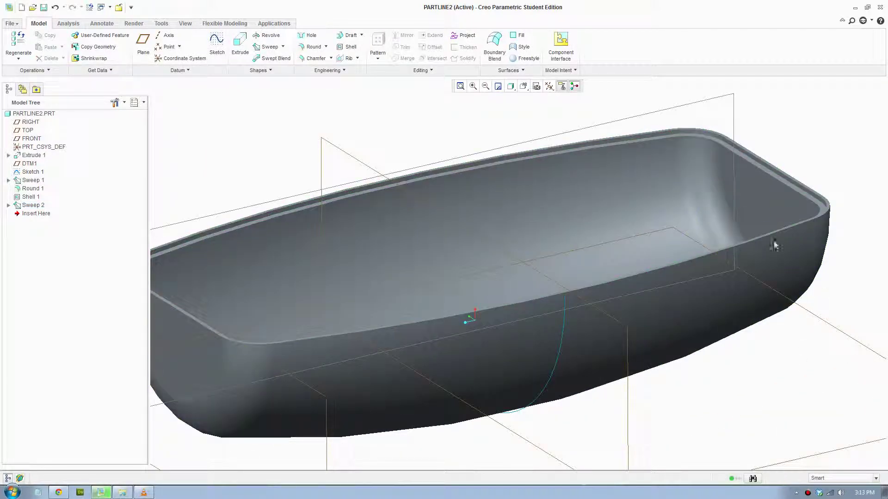
middle_drag(793, 228, 801, 258)
middle_drag(666, 310, 697, 248)
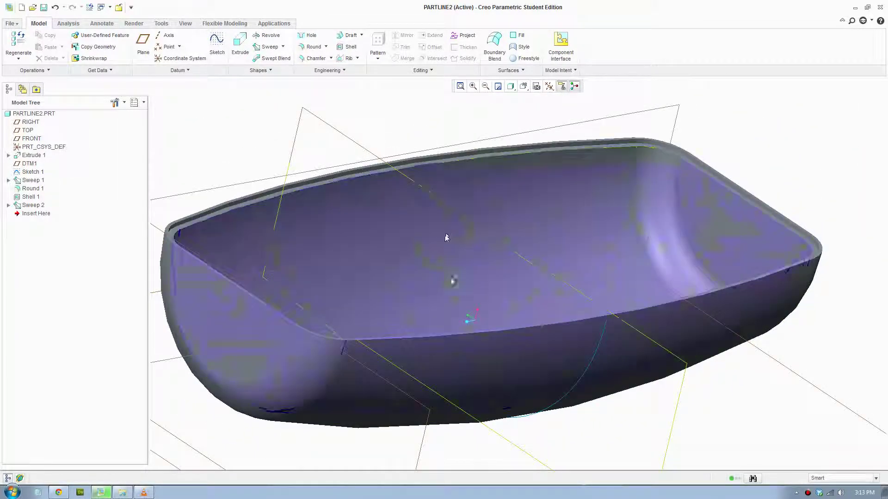
shift+middle_drag(458, 272, 468, 293)
middle_drag(443, 260, 648, 256)
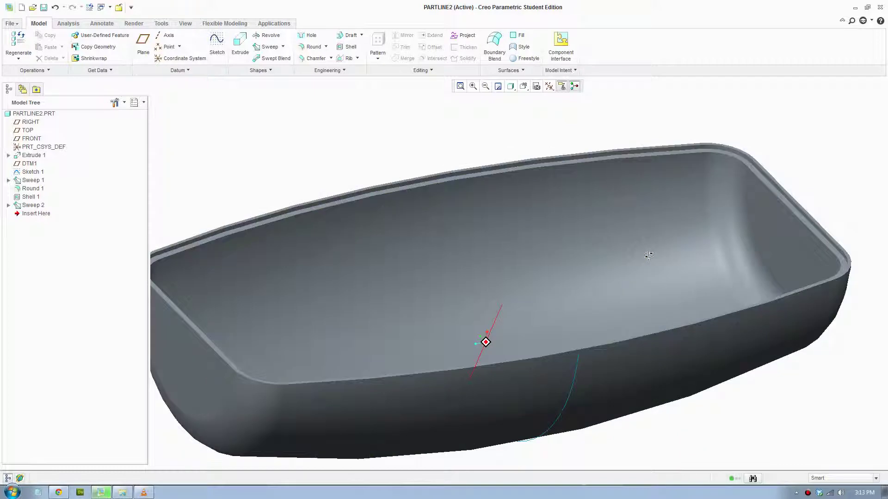
shift+middle_drag(617, 290, 629, 288)
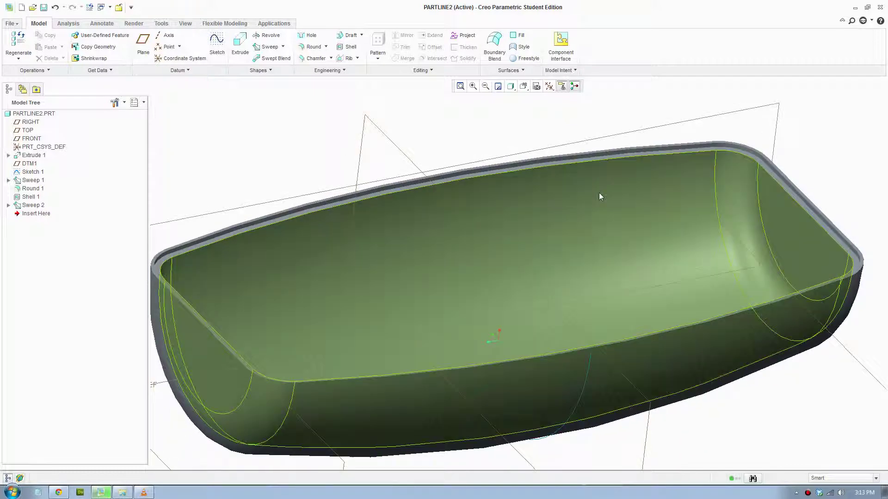